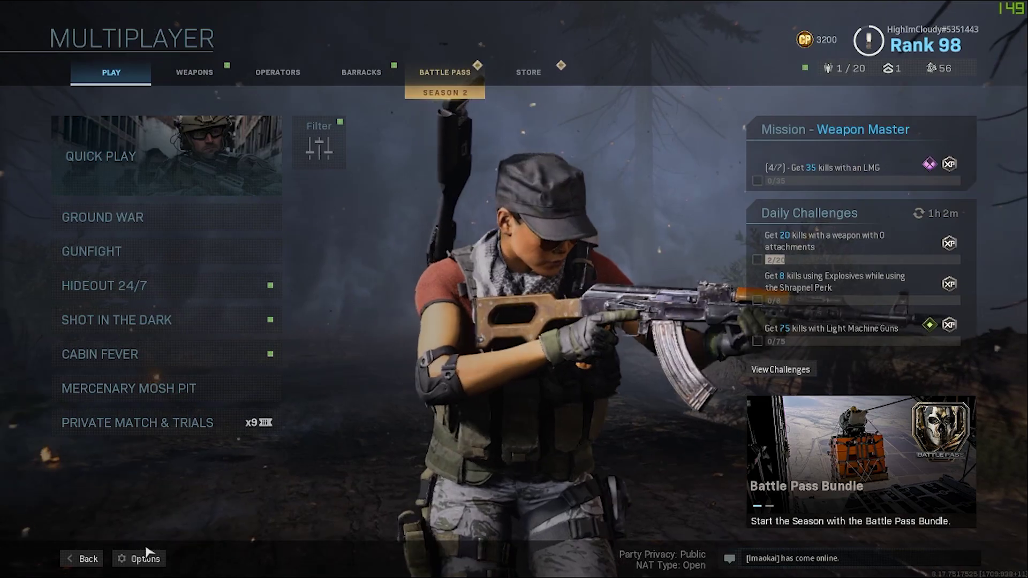
# Step: Set the Graphics Display Mode to Fullscreen in the game's options
pyautogui.click(142, 556)
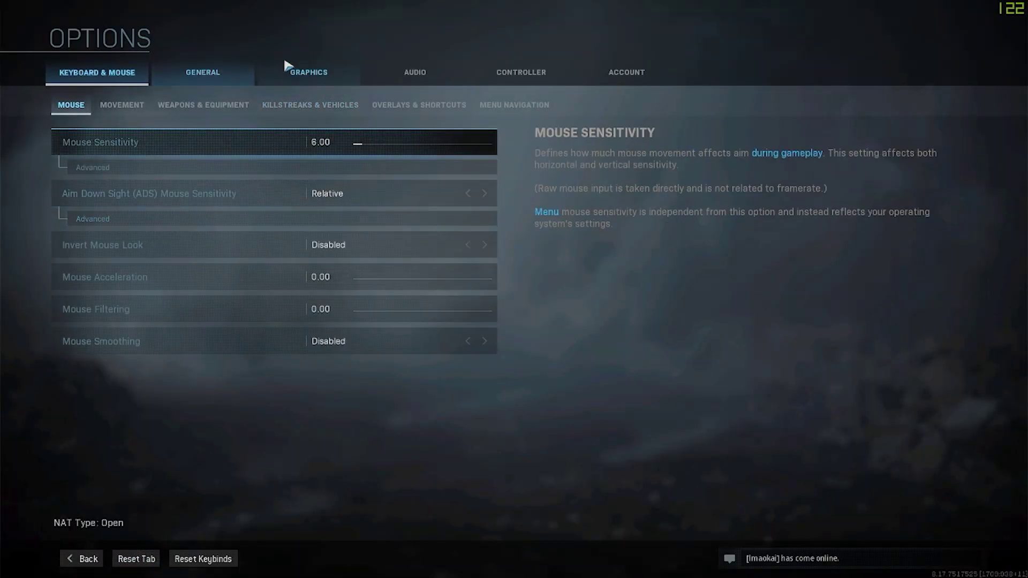
pyautogui.click(314, 78)
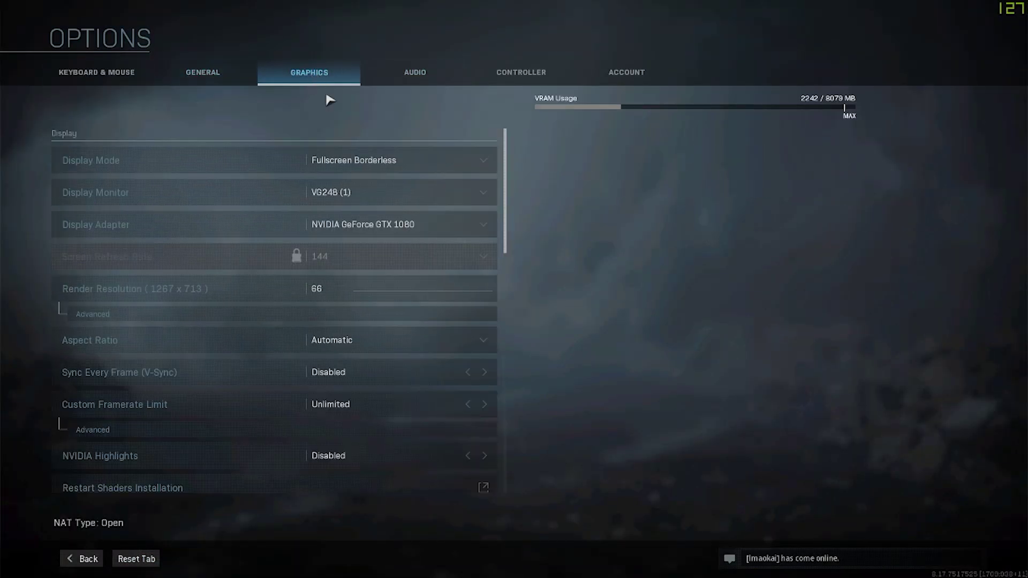
pyautogui.click(394, 158)
pyautogui.click(361, 215)
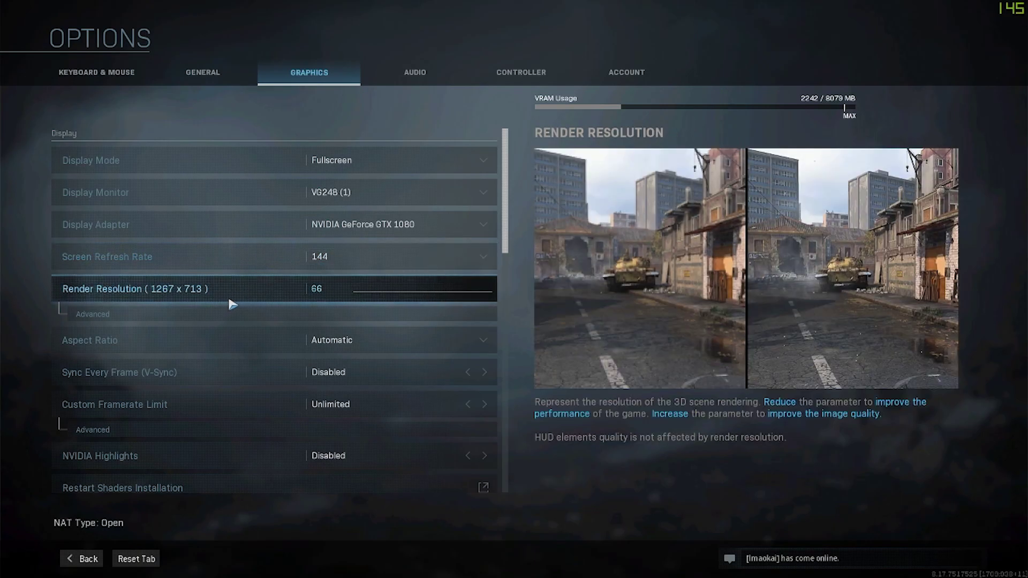
# Step: Raise Render Resolution from 66 to 100 (1920 x 1080), declining the graphics reset
pyautogui.click(277, 295)
pyautogui.click(292, 297)
pyautogui.press('r')
pyautogui.click(553, 320)
pyautogui.click(344, 289)
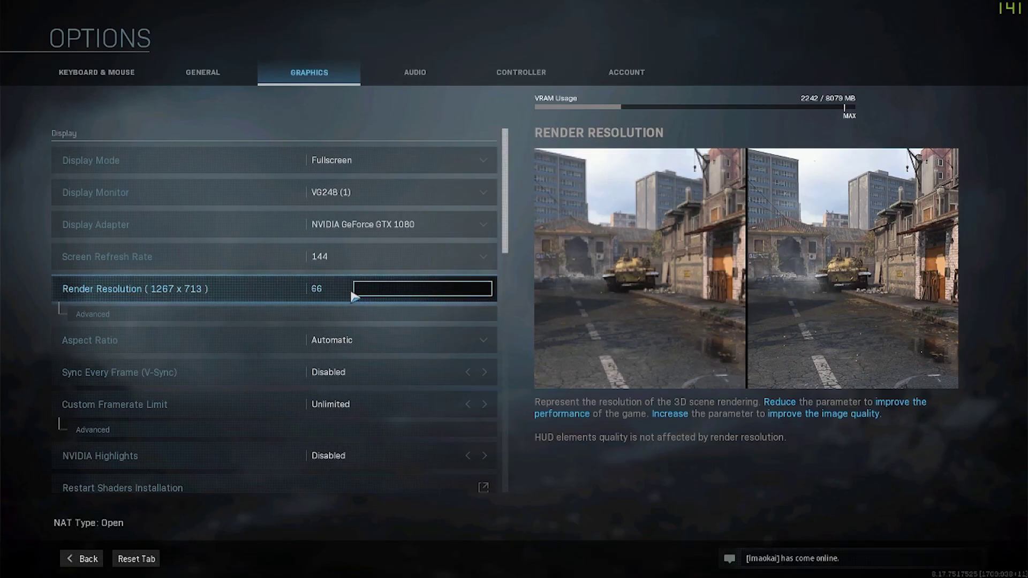
pyautogui.write('100')
pyautogui.press('Return')
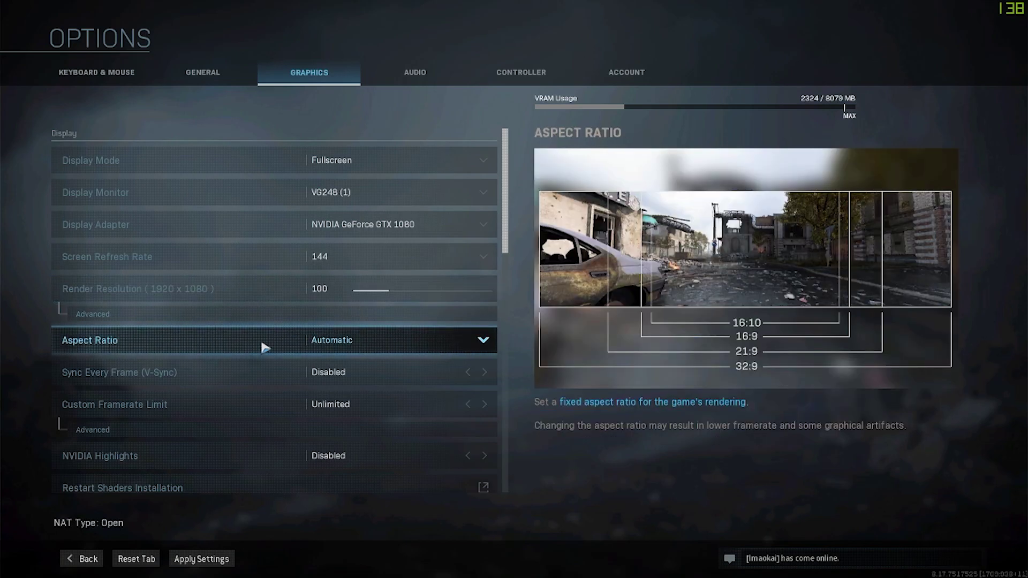
pyautogui.click(206, 315)
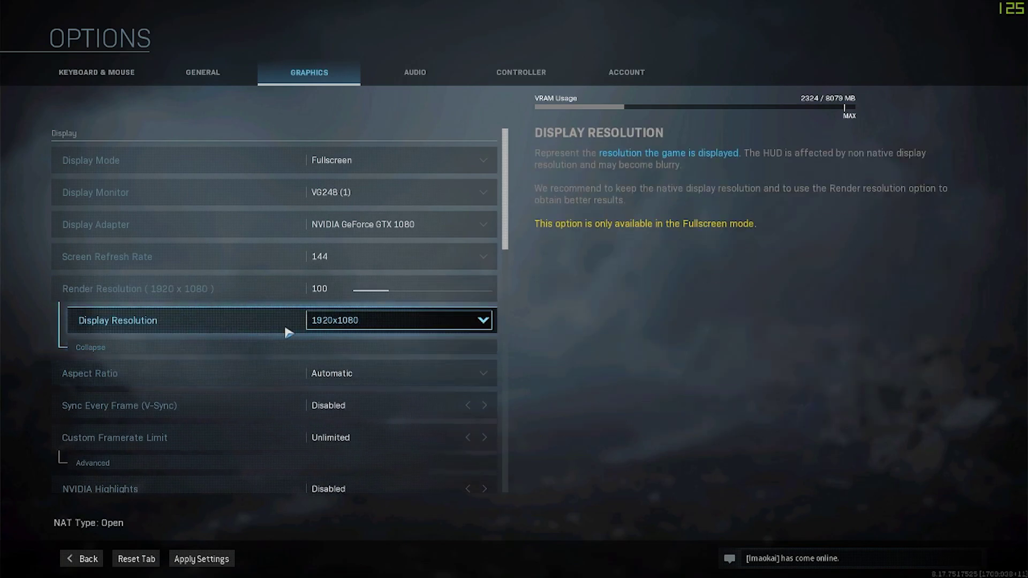
pyautogui.click(157, 347)
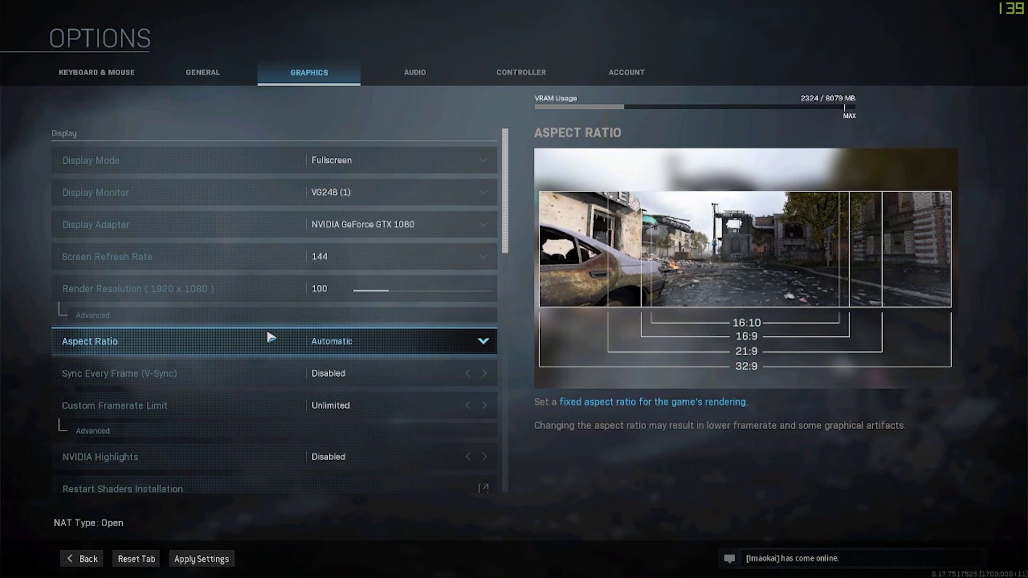
pyautogui.scroll(-2, 272, 337)
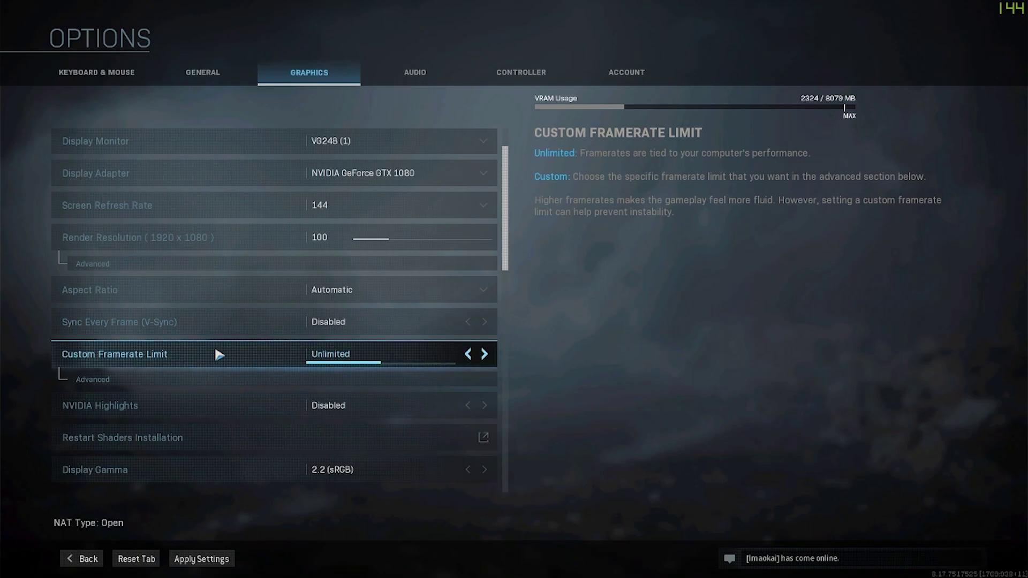
pyautogui.scroll(-1, 247, 350)
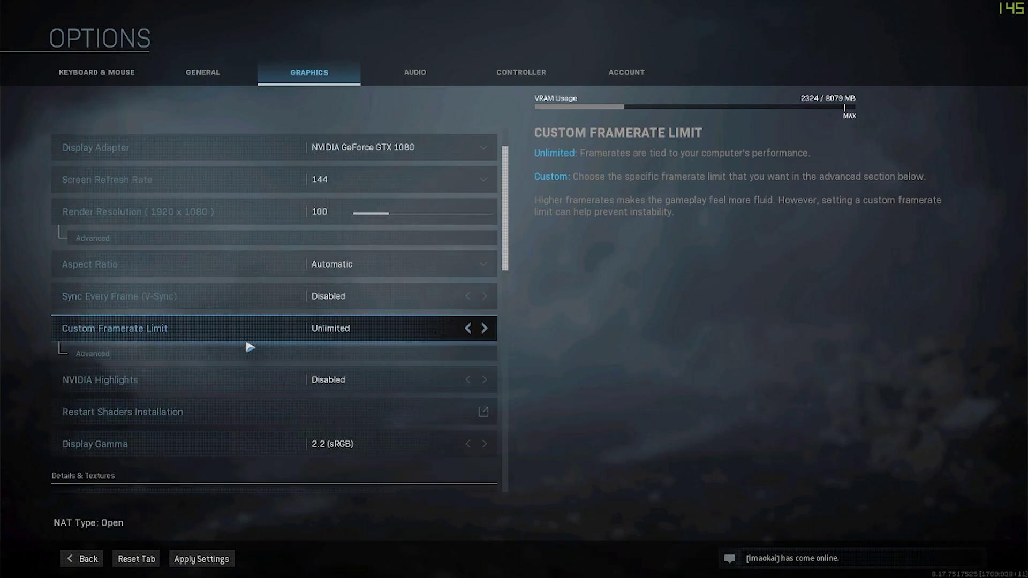
pyautogui.click(168, 331)
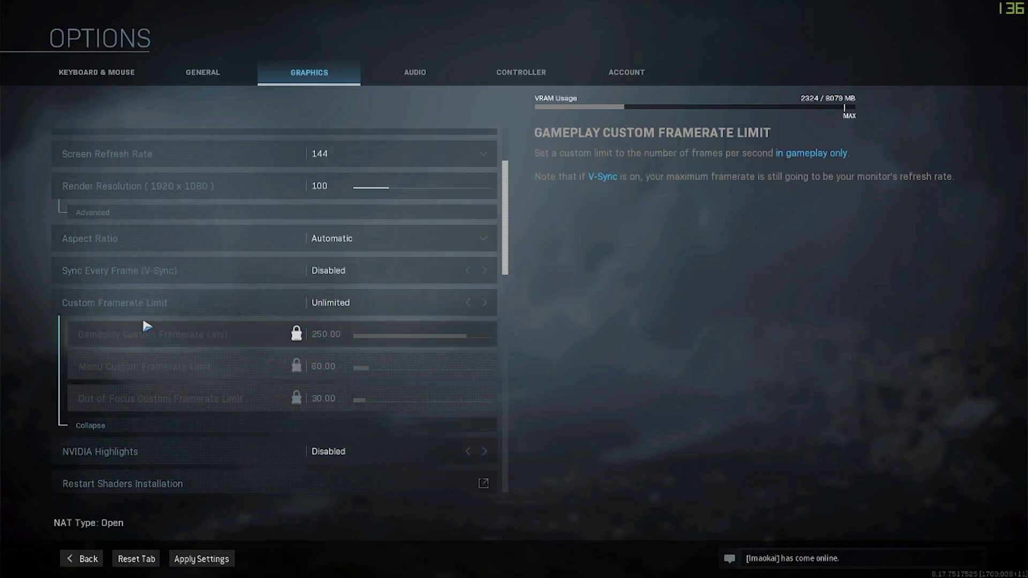
pyautogui.click(113, 426)
pyautogui.scroll(-1, 251, 350)
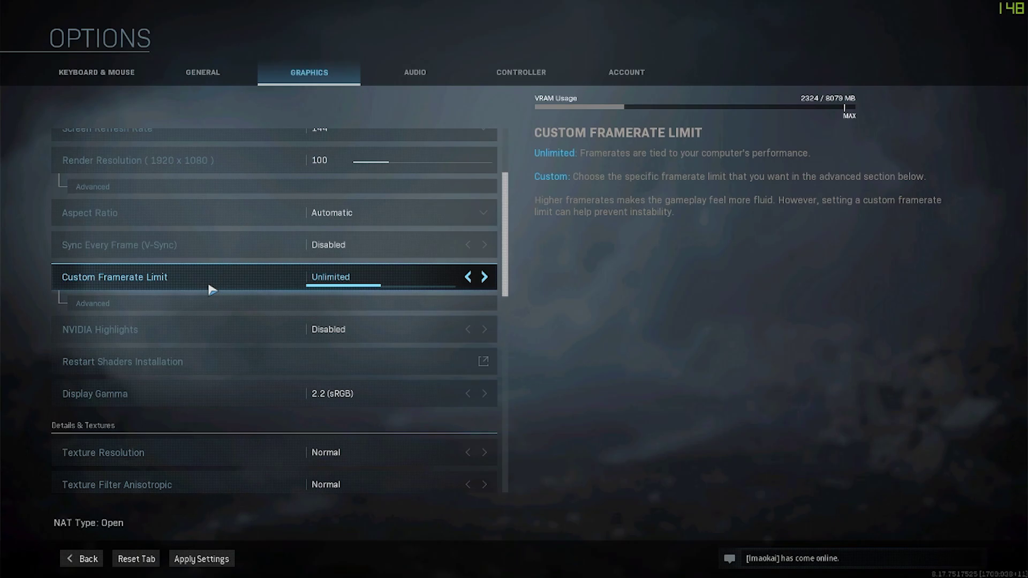
# Step: Scroll down through the Graphics tab's Shadow & Lighting options
pyautogui.scroll(-1, 214, 289)
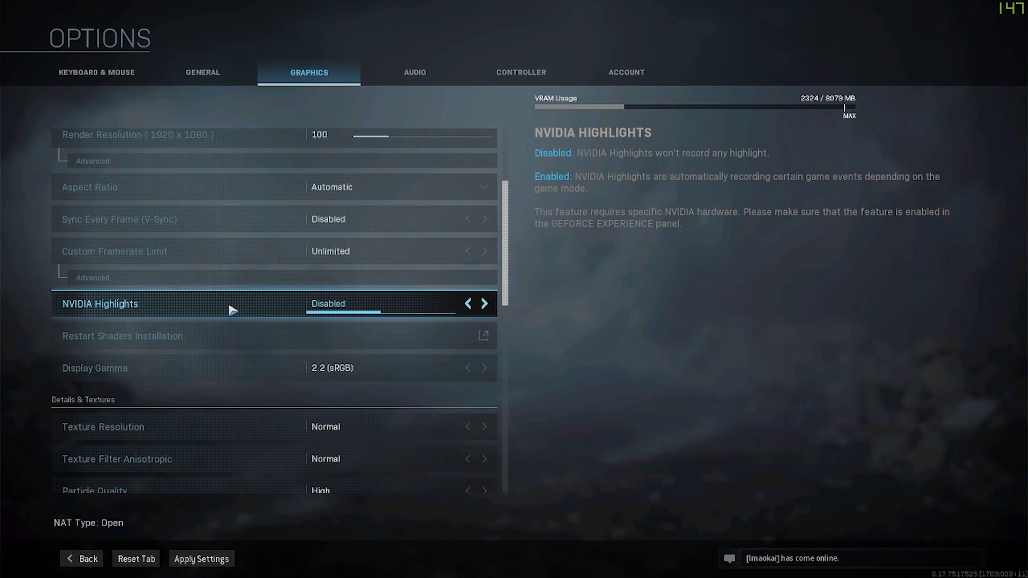
pyautogui.scroll(-1, 232, 311)
pyautogui.scroll(-1, 231, 313)
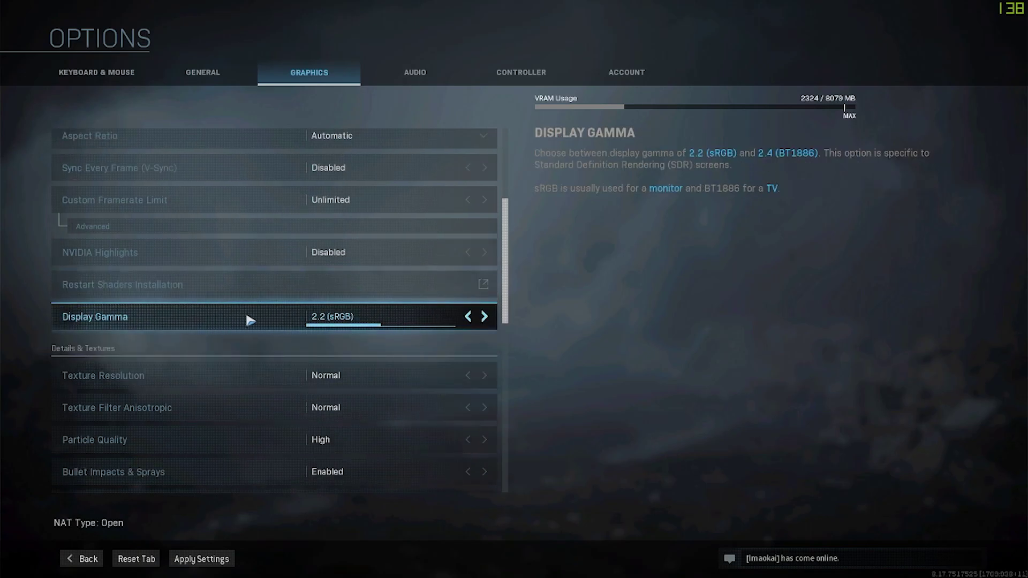
pyautogui.scroll(-3, 249, 320)
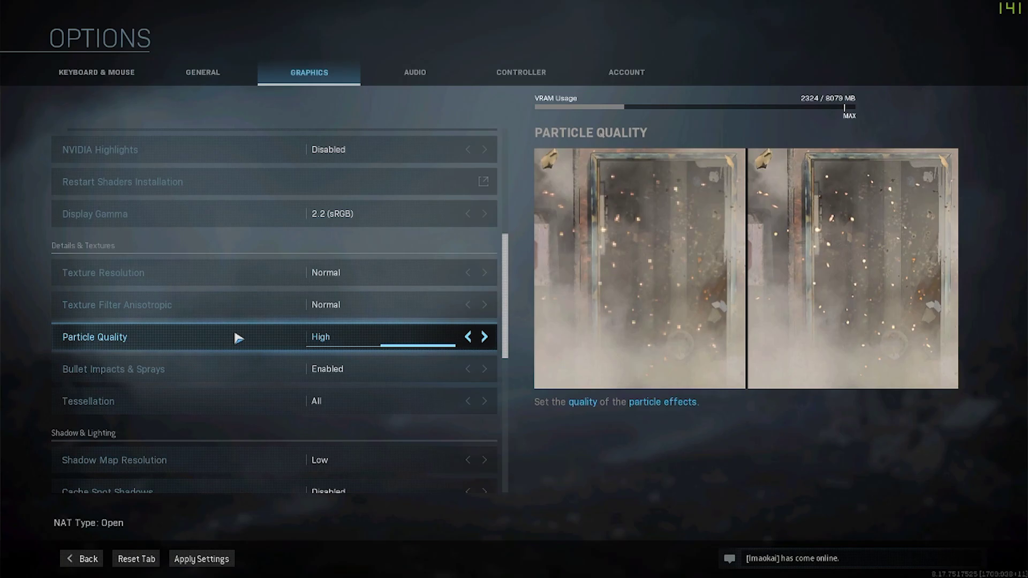
pyautogui.scroll(-1, 233, 342)
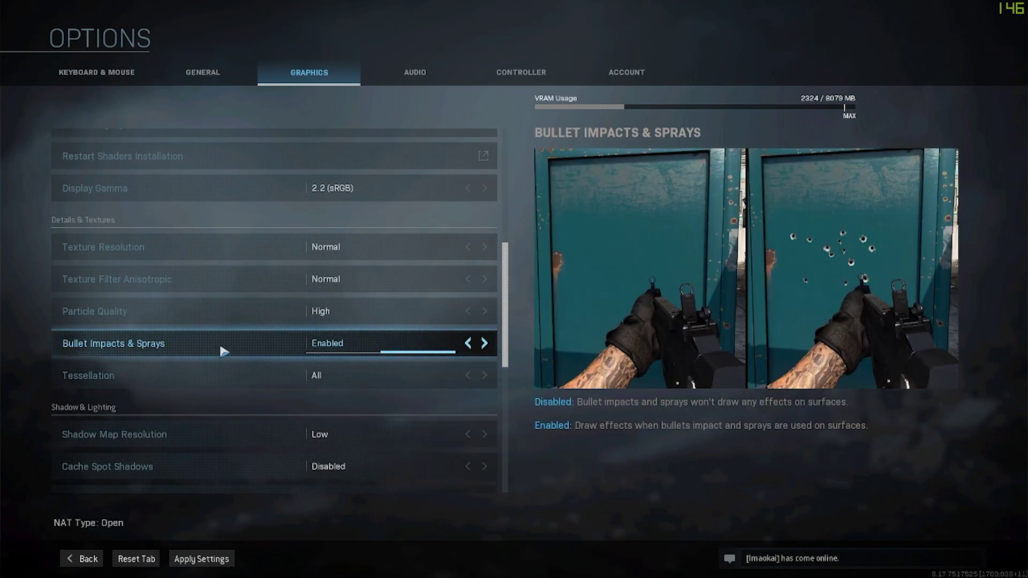
pyautogui.scroll(-1, 223, 351)
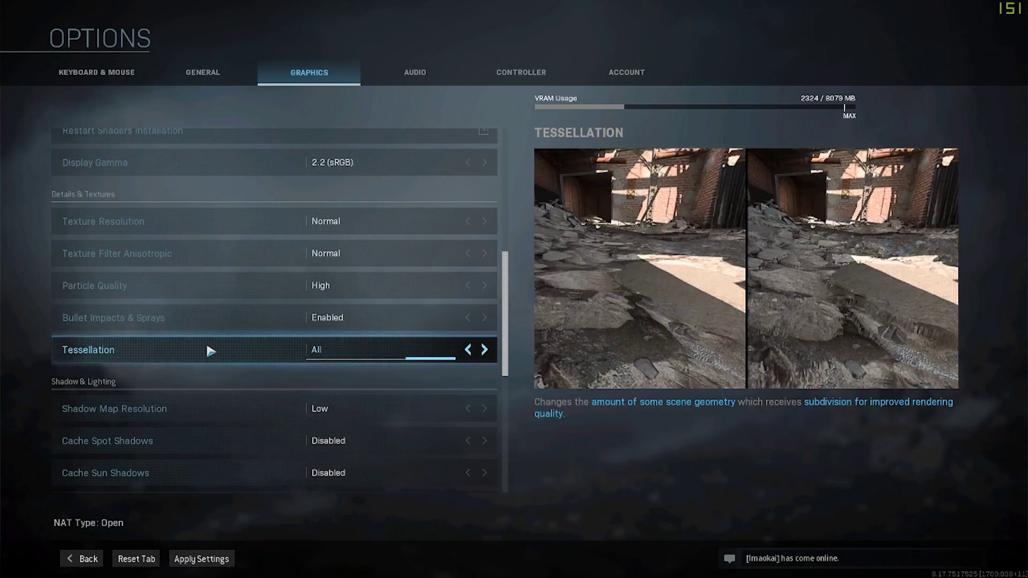
pyautogui.scroll(-4, 214, 354)
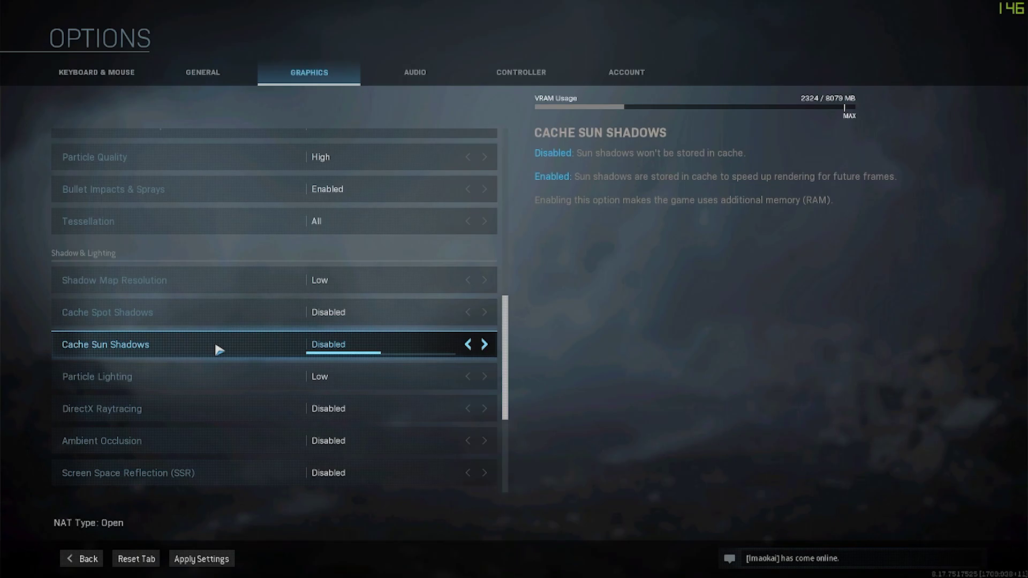
pyautogui.scroll(-2, 219, 351)
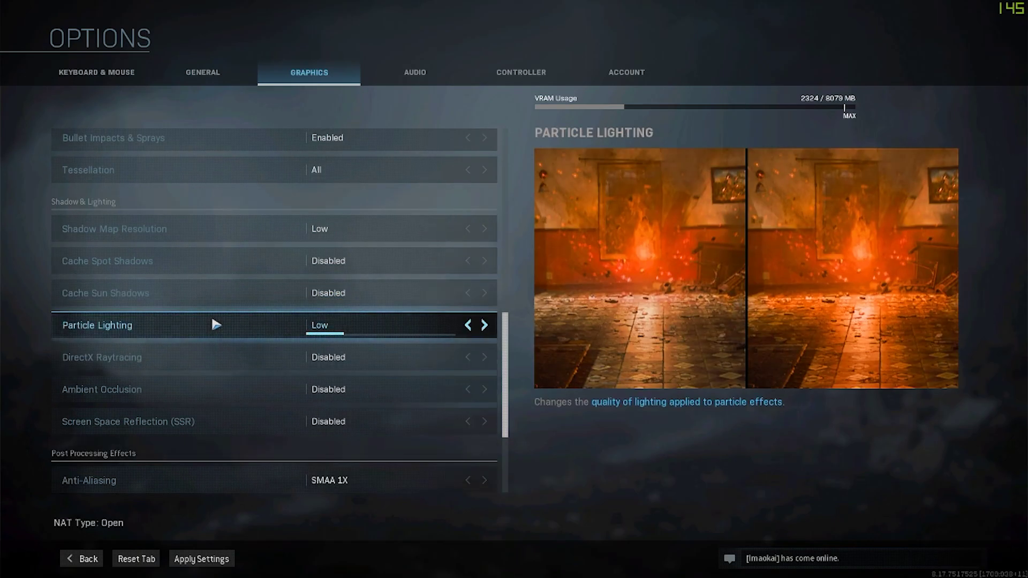
pyautogui.scroll(-1, 214, 348)
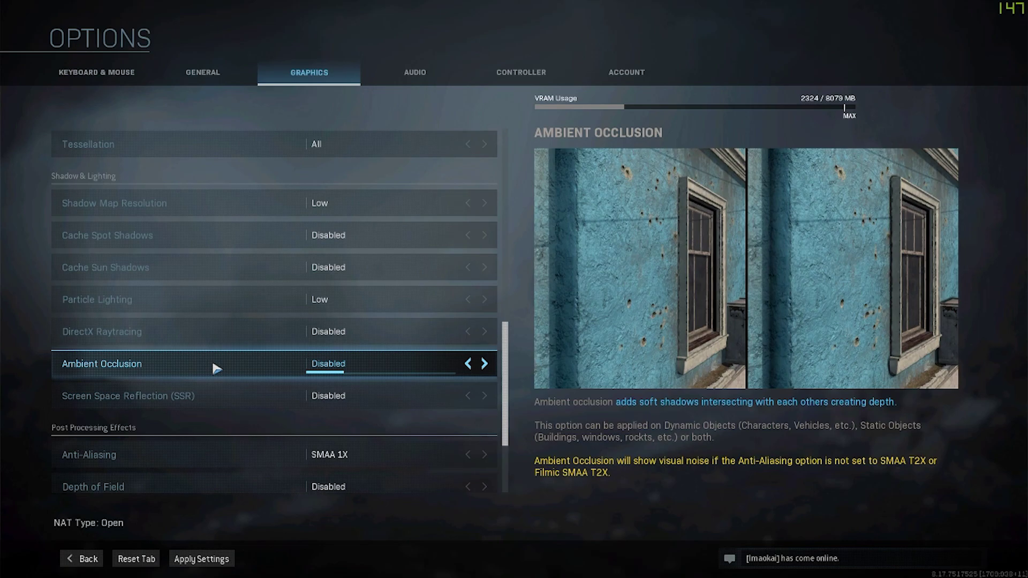
pyautogui.scroll(-1, 225, 366)
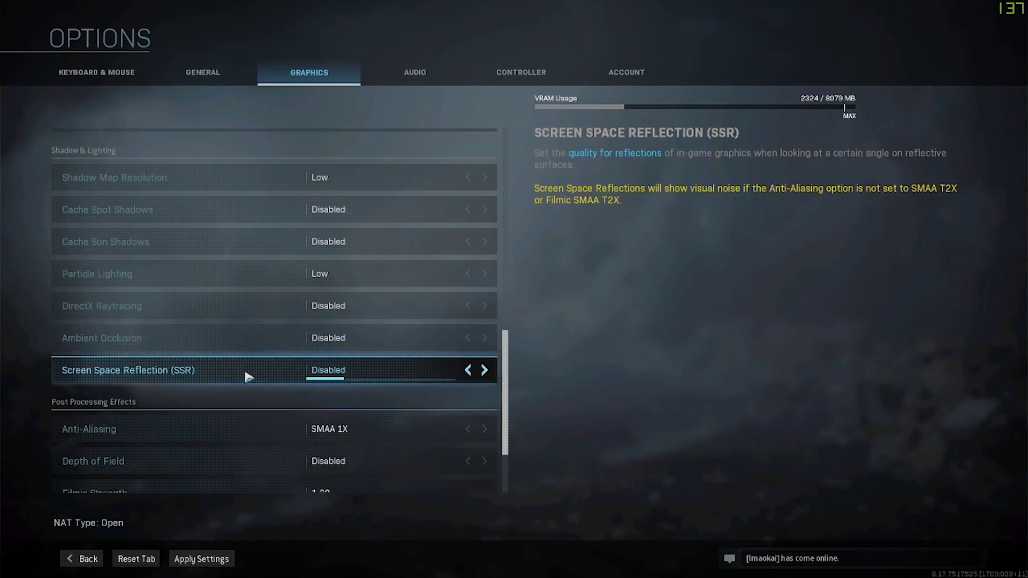
pyautogui.scroll(-1, 242, 376)
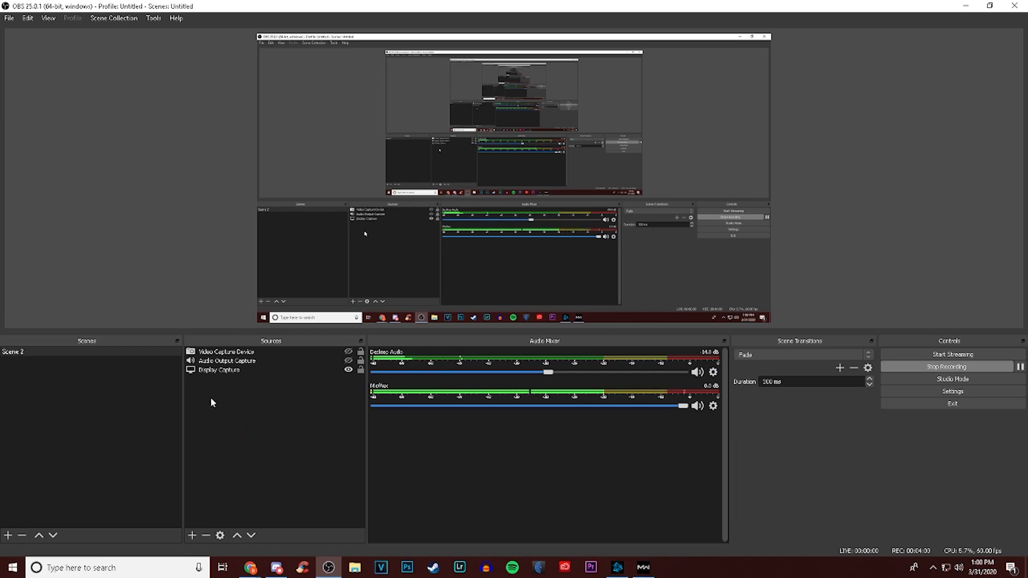
# Step: Check OBS Studio's File menu for settings, then dismiss it
pyautogui.click(10, 17)
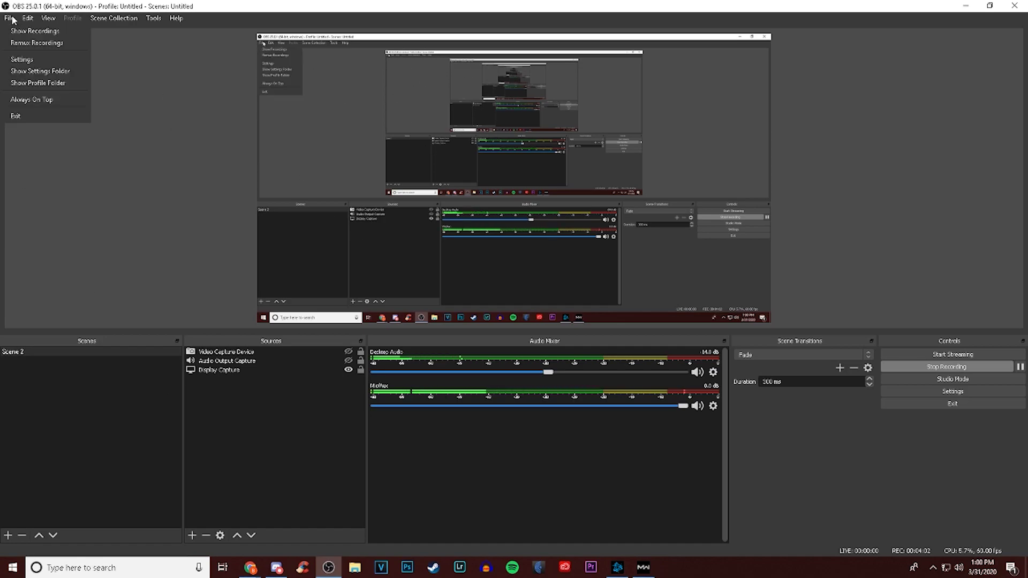
pyautogui.moveTo(28, 18)
pyautogui.click(837, 297)
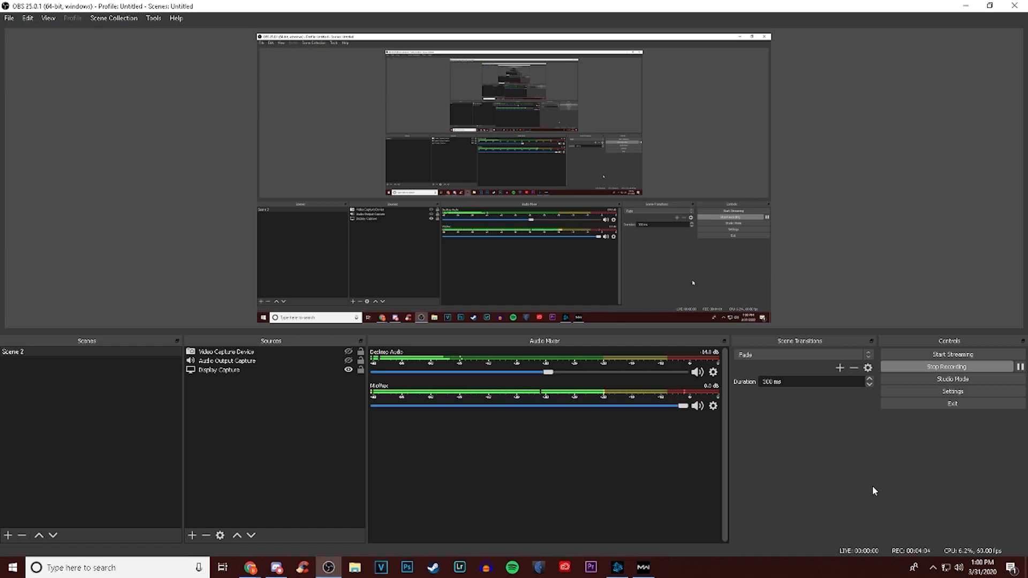
# Step: Show the Output Recording tab: NVENC H.264, CQP, CQ Level 15, Max Quality preset
pyautogui.click(958, 393)
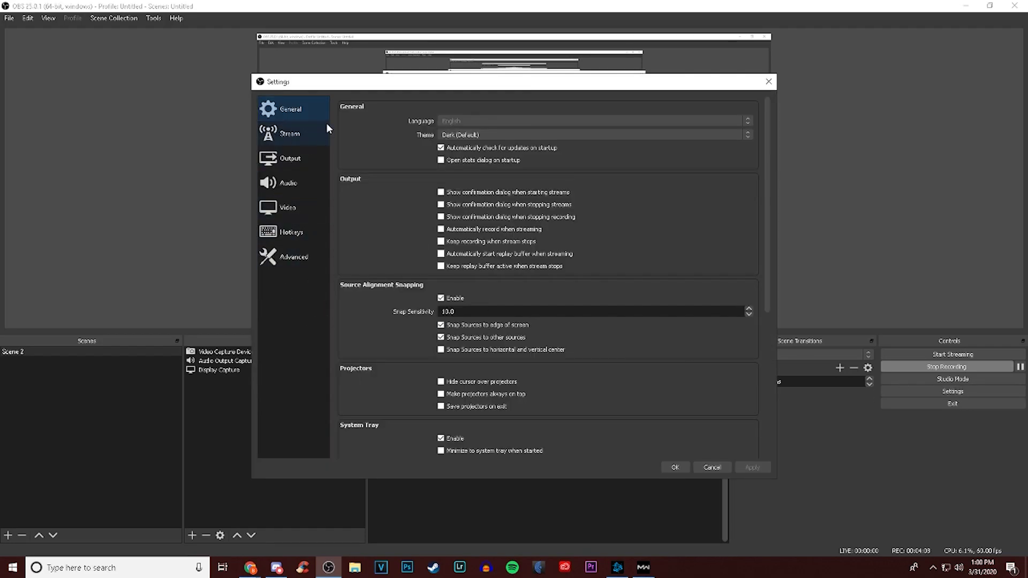
pyautogui.click(298, 159)
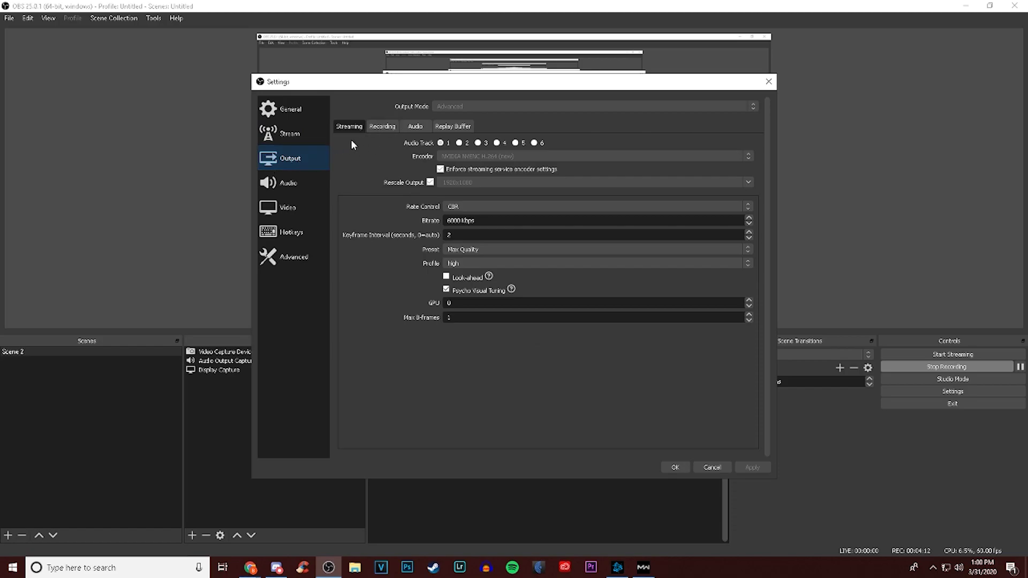
pyautogui.click(384, 127)
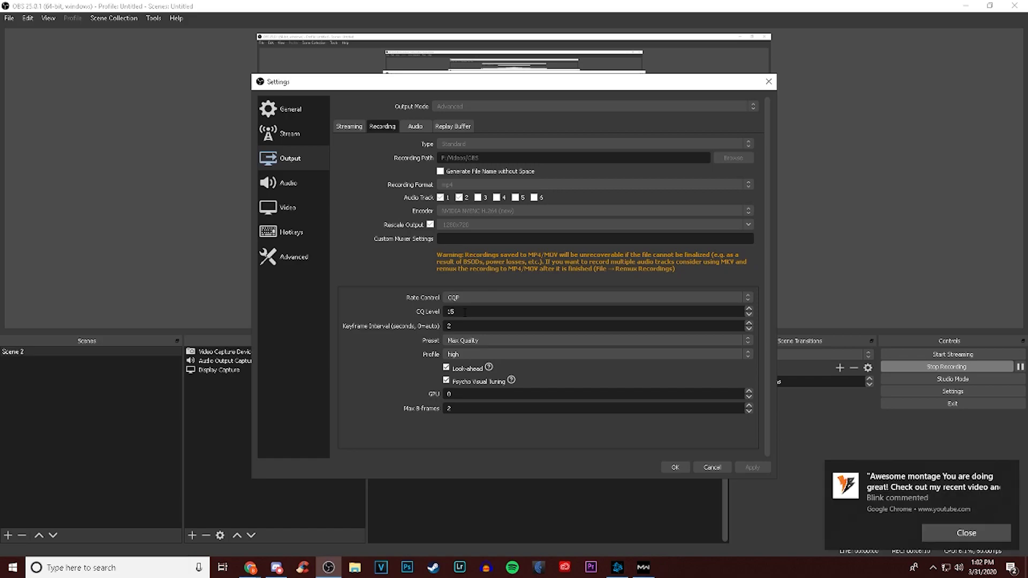
pyautogui.click(960, 533)
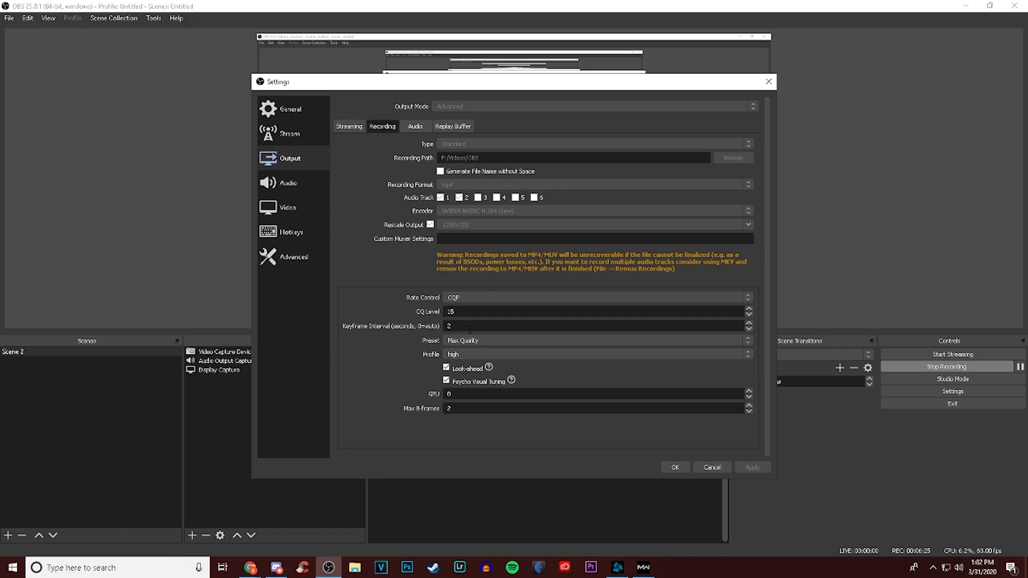
pyautogui.click(495, 341)
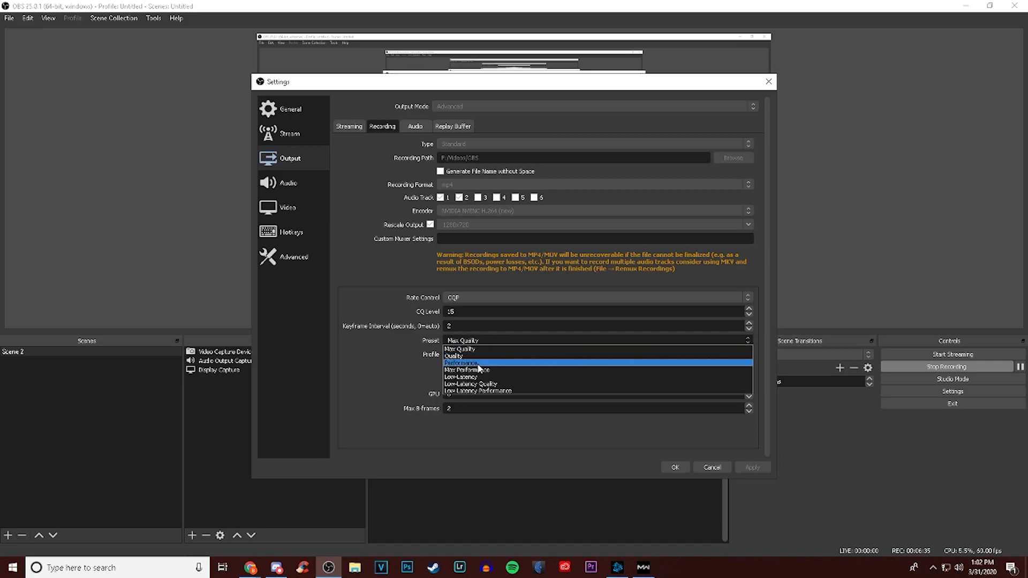
pyautogui.click(475, 348)
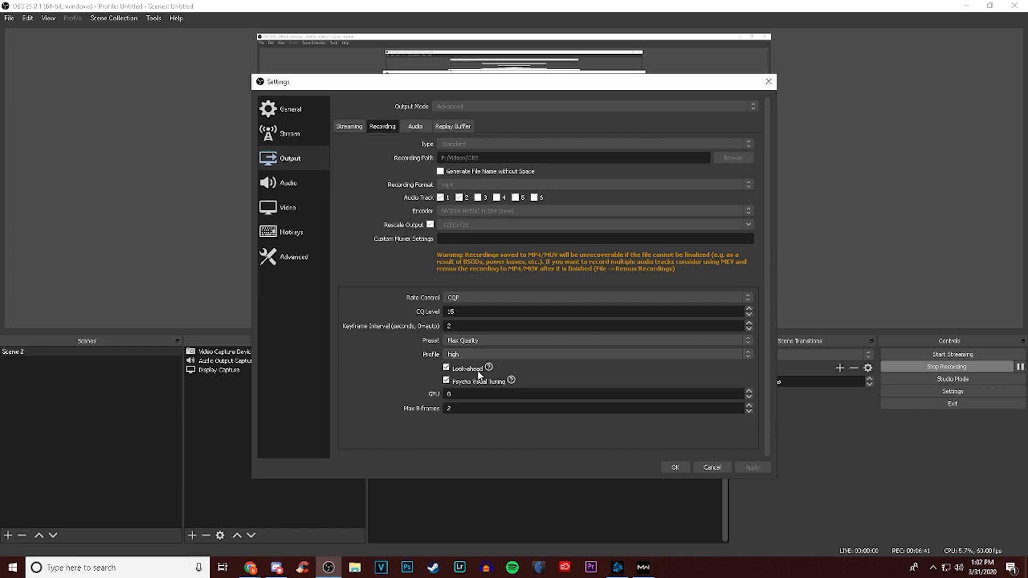
# Step: Show the Video page: 1920x1080 base, 1280x720 output, 60 FPS
pyautogui.moveTo(477, 371)
pyautogui.click(303, 212)
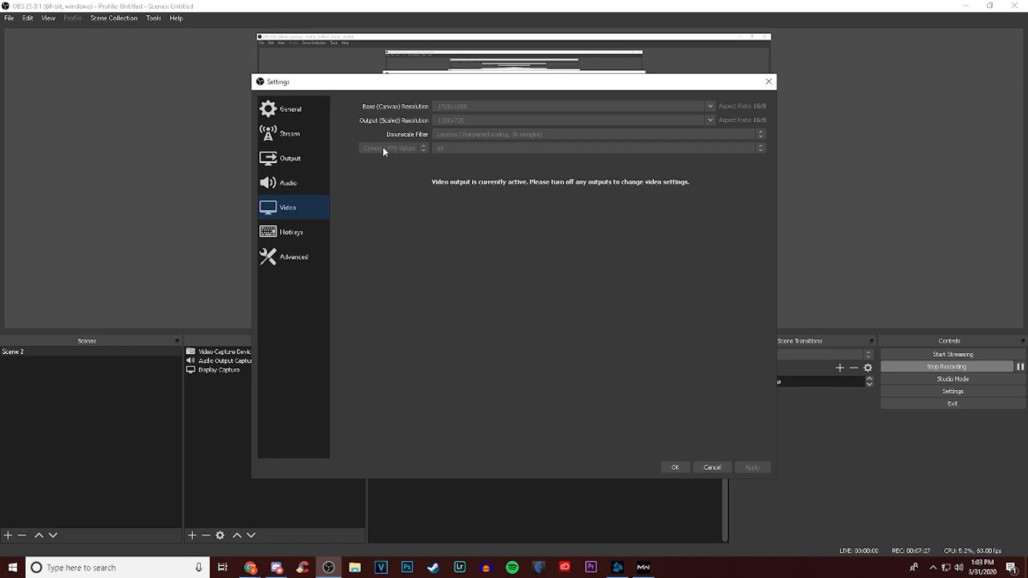
# Step: Close OBS Studio's Settings dialog with OK
pyautogui.click(688, 467)
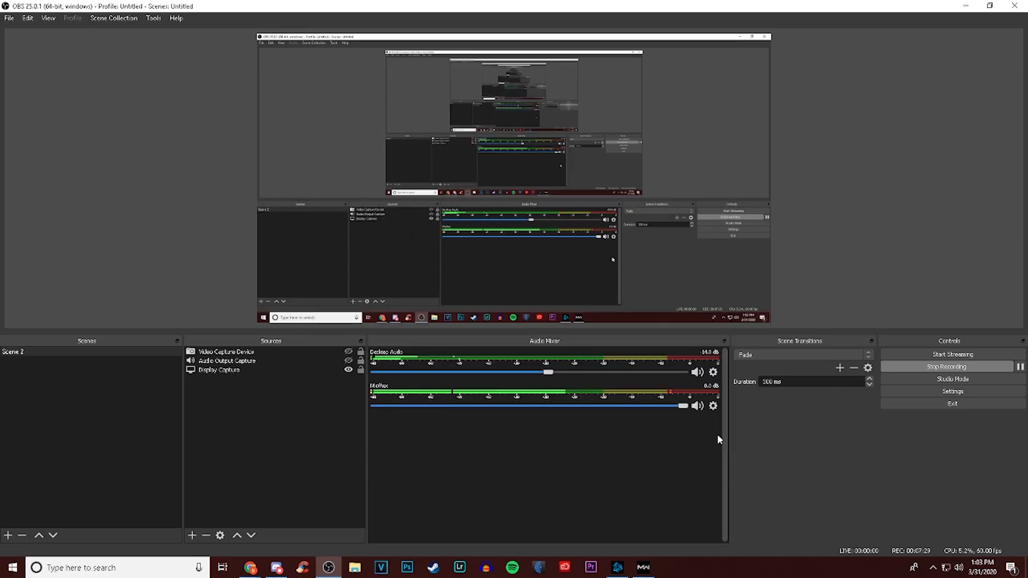